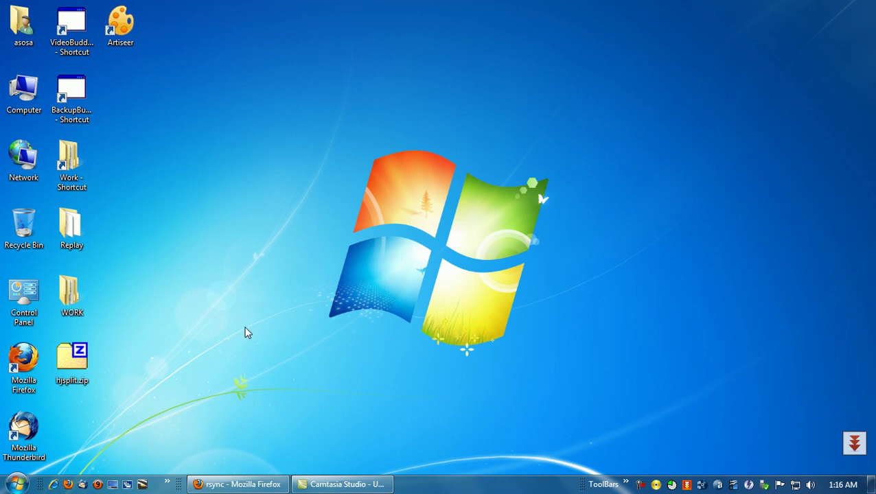
# Step: Restore Firefox, minimize it to the desktop, then bring back the rsync welcome page
pyautogui.click(233, 484)
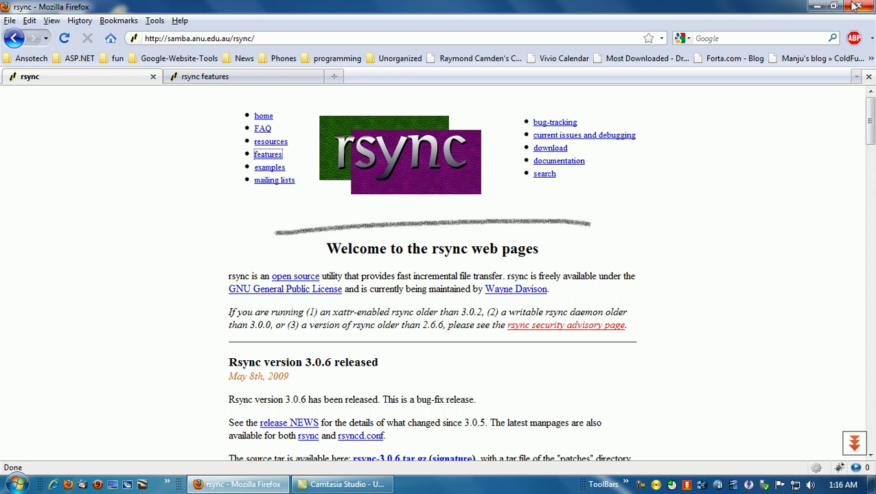
pyautogui.click(817, 6)
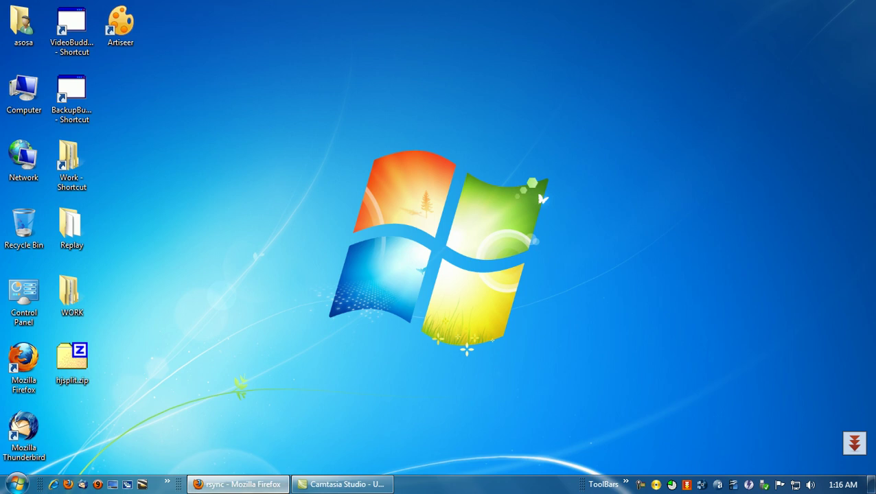
pyautogui.click(251, 485)
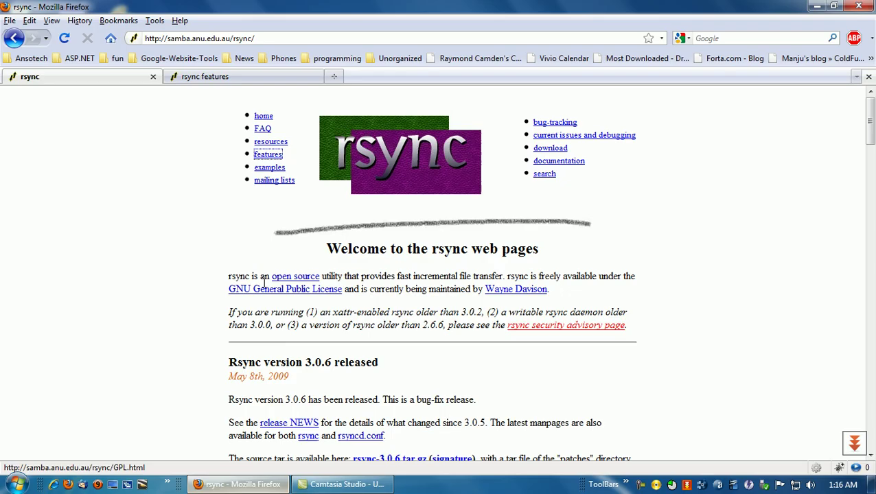
# Step: Switch Firefox to the 'rsync features' tab listing rsync's capabilities
pyautogui.click(216, 77)
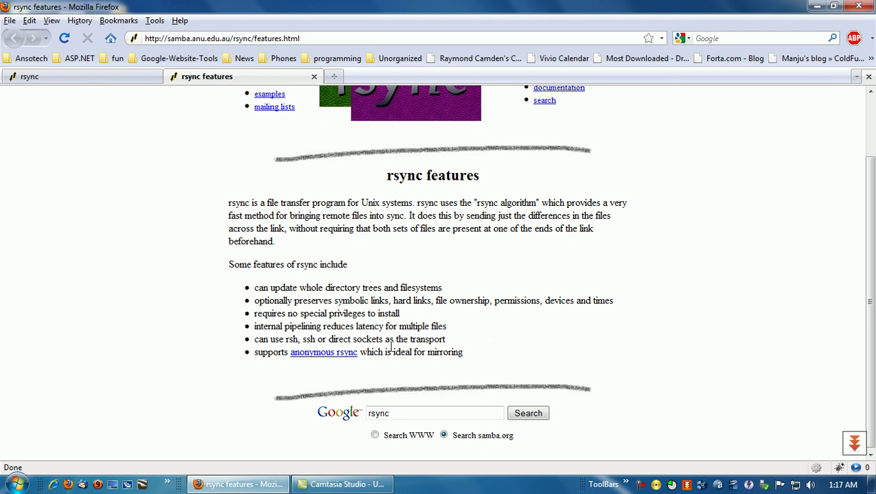
# Step: Close Firefox and open the desktop WORK folder via Computer, placed on the left
pyautogui.click(871, 5)
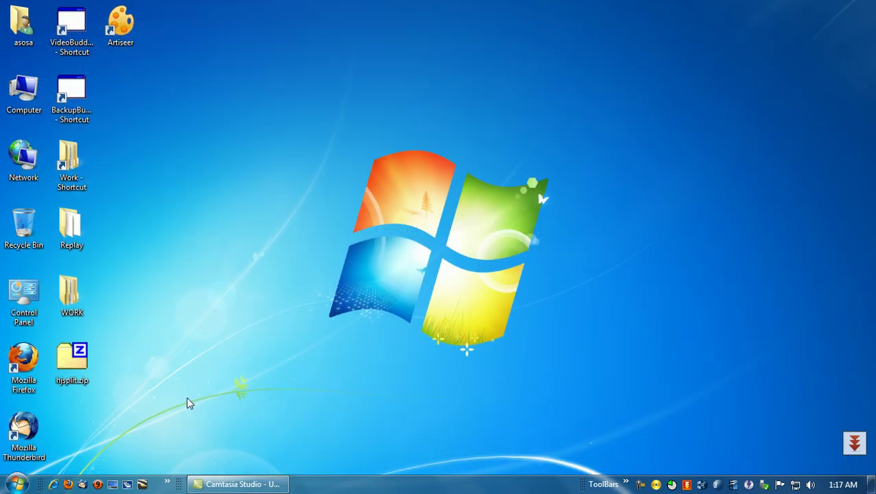
pyautogui.doubleClick(23, 91)
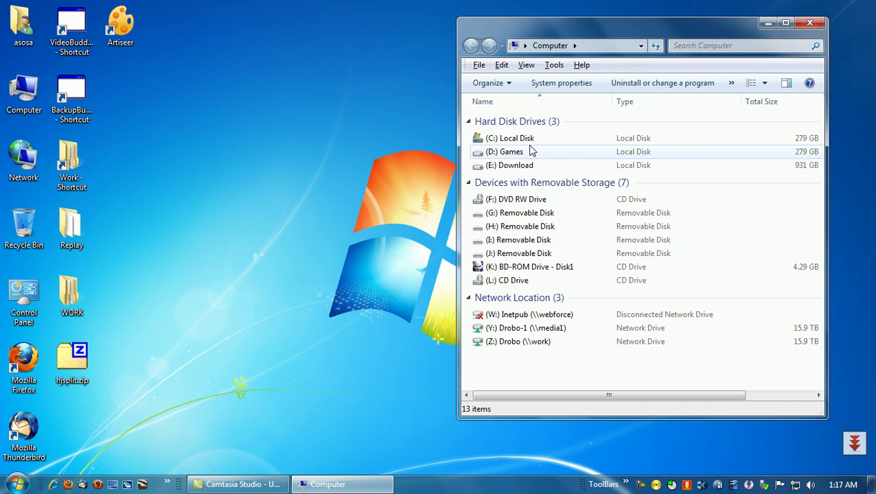
pyautogui.doubleClick(69, 295)
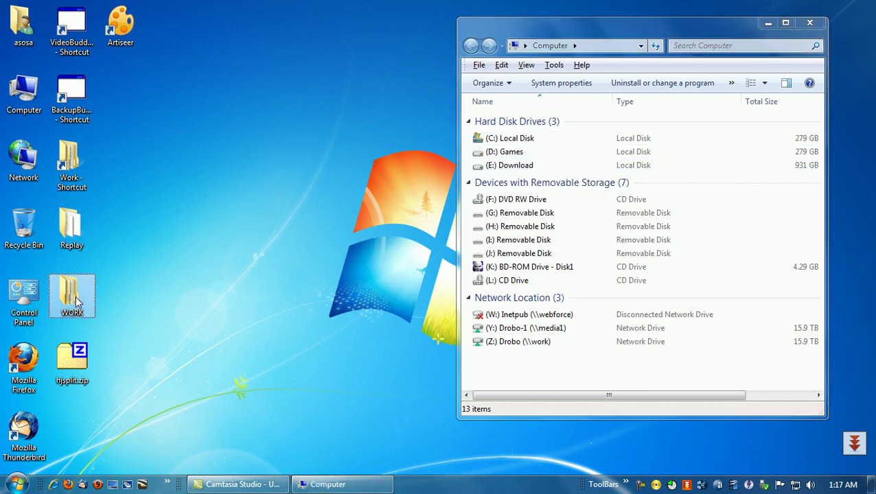
pyautogui.moveTo(608, 46); pyautogui.dragTo(282, 40)
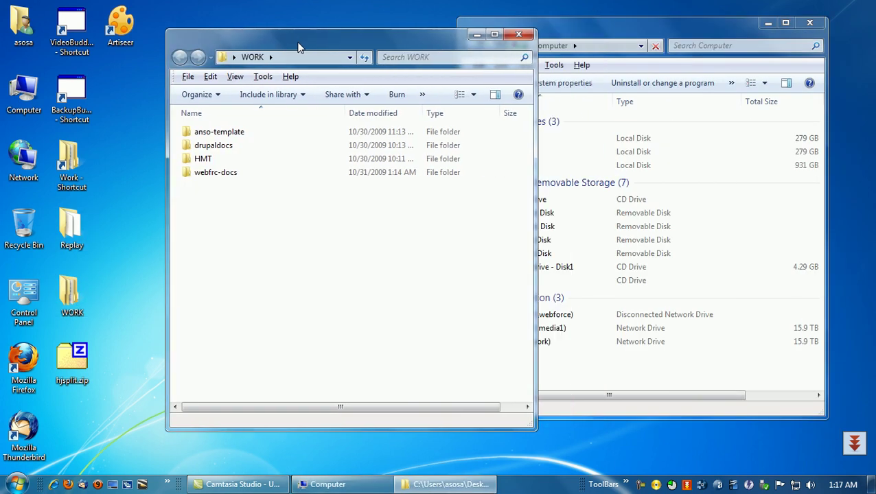
# Step: Open the D: Games drive and arrange it beside the WORK window
pyautogui.click(70, 293)
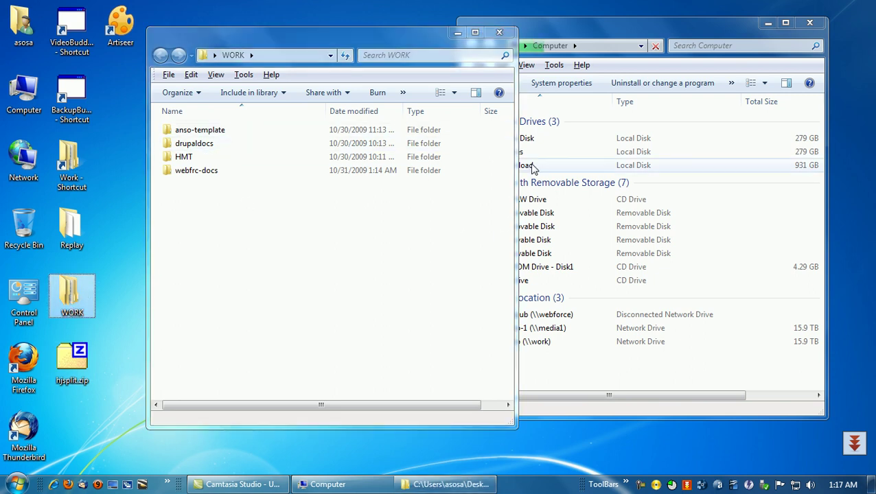
pyautogui.doubleClick(523, 156)
pyautogui.moveTo(602, 17); pyautogui.dragTo(676, 33)
pyautogui.moveTo(403, 43); pyautogui.dragTo(380, 40)
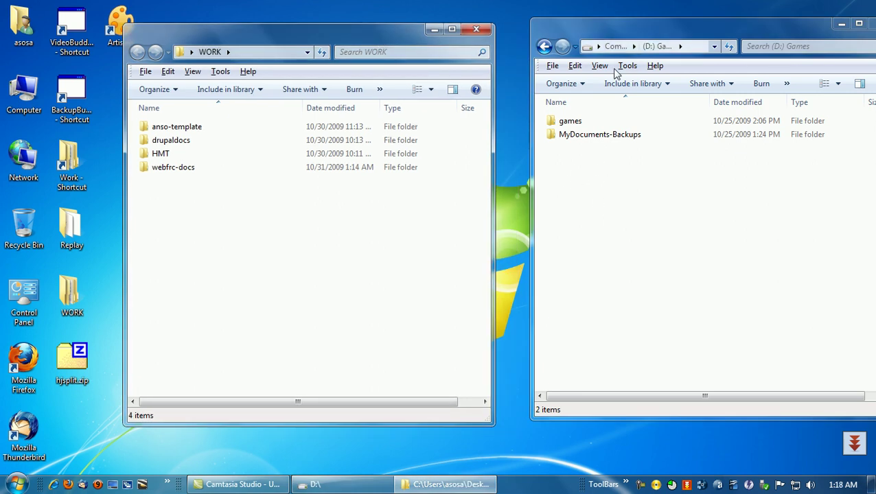
# Step: Launch Backup Buddy beside the Explorer windows and look over its About box and File menu
pyautogui.doubleClick(77, 96)
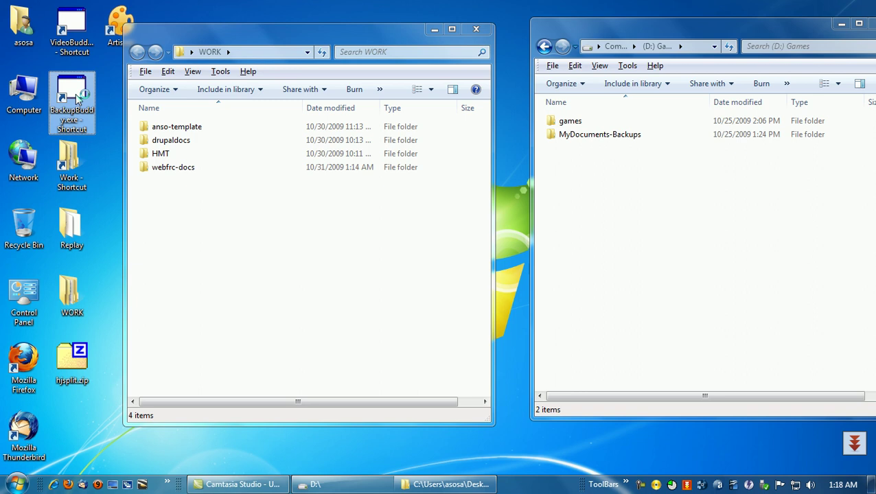
pyautogui.moveTo(427, 180); pyautogui.dragTo(488, 263)
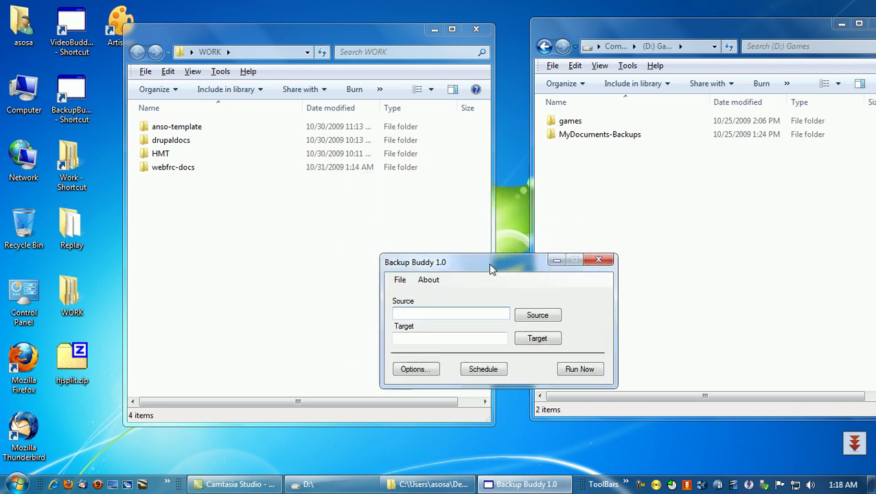
pyautogui.click(428, 280)
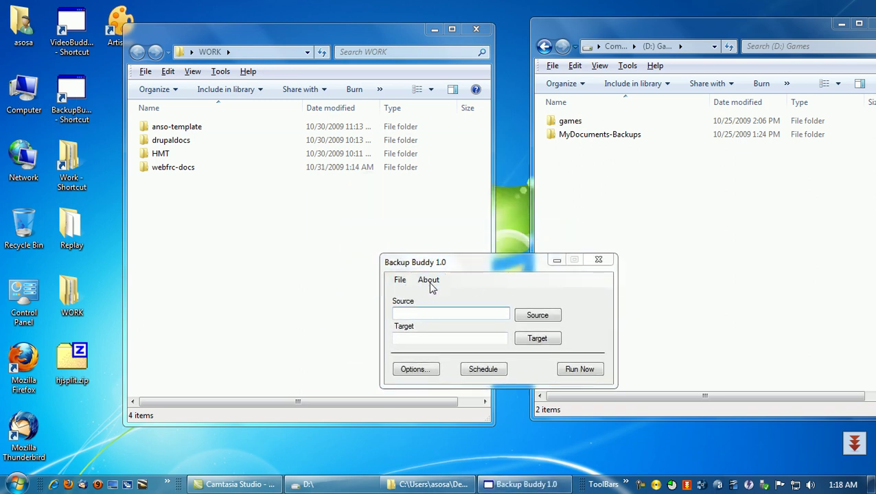
pyautogui.click(522, 319)
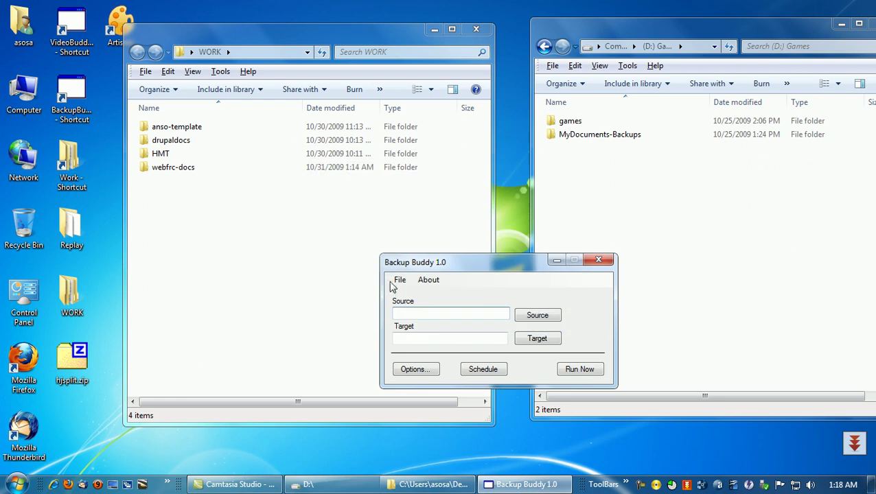
pyautogui.click(401, 281)
pyautogui.click(560, 289)
pyautogui.click(400, 280)
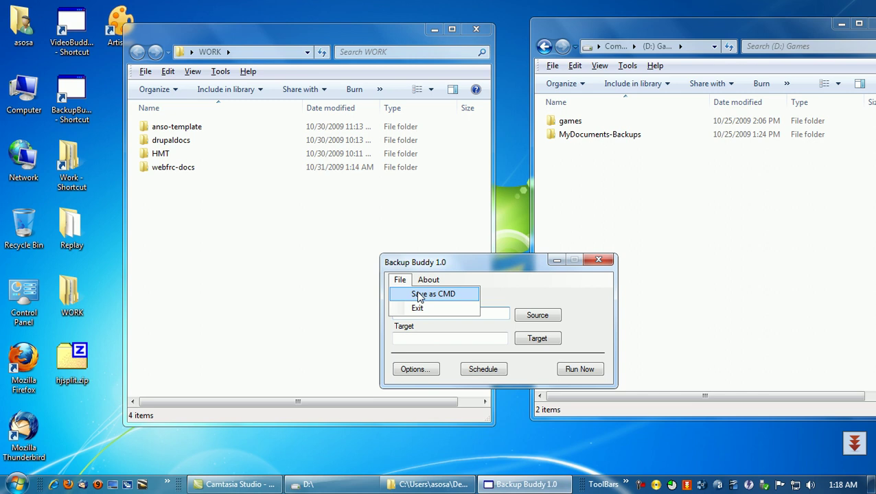
# Step: Set the backup source to the desktop WORK folder
pyautogui.click(515, 297)
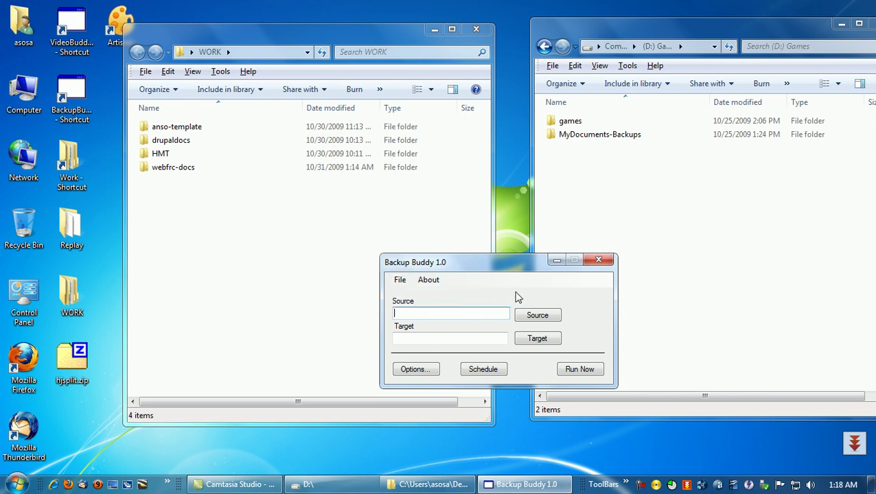
pyautogui.click(528, 313)
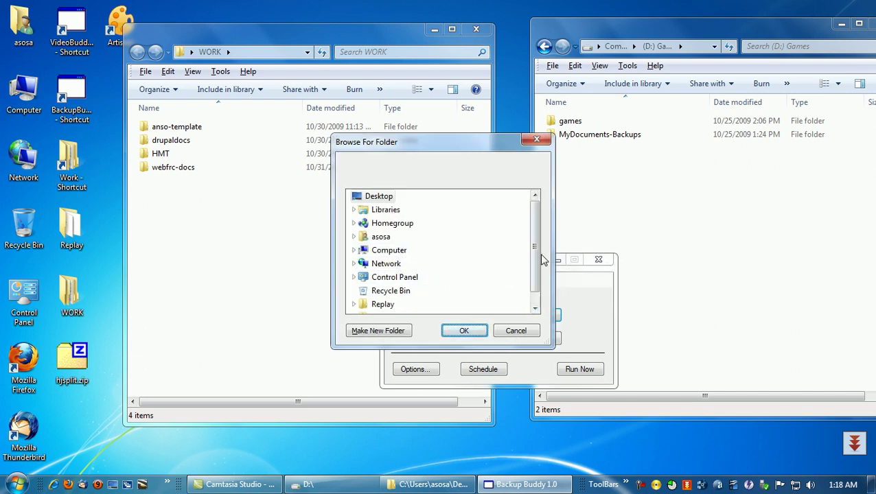
pyautogui.click(535, 308)
pyautogui.click(382, 304)
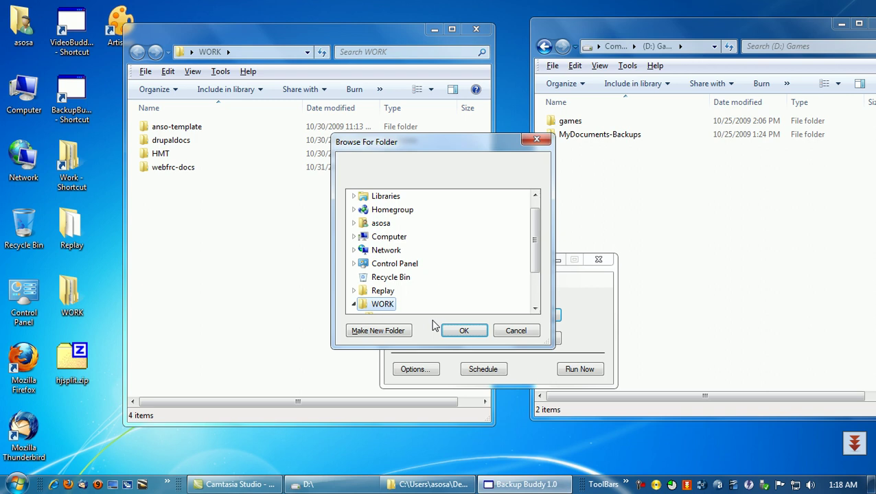
pyautogui.click(535, 299)
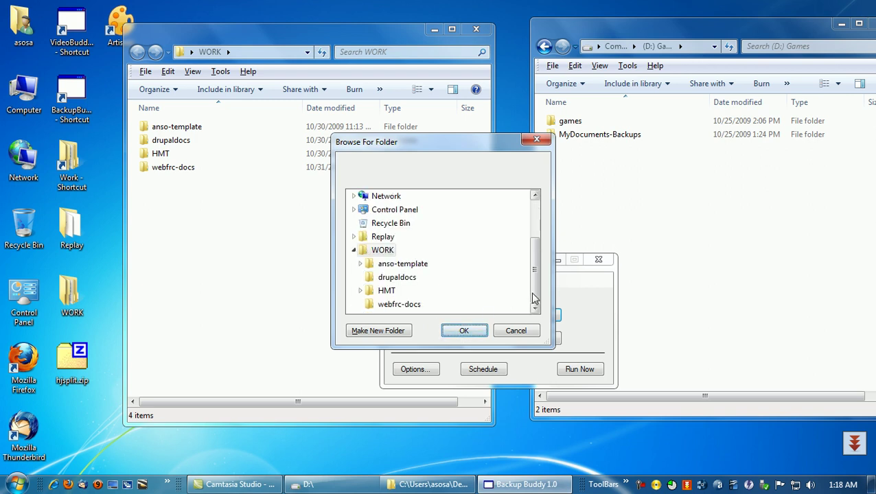
pyautogui.click(465, 333)
# Step: Set the backup target to the D: Games drive and run the backup
pyautogui.click(544, 341)
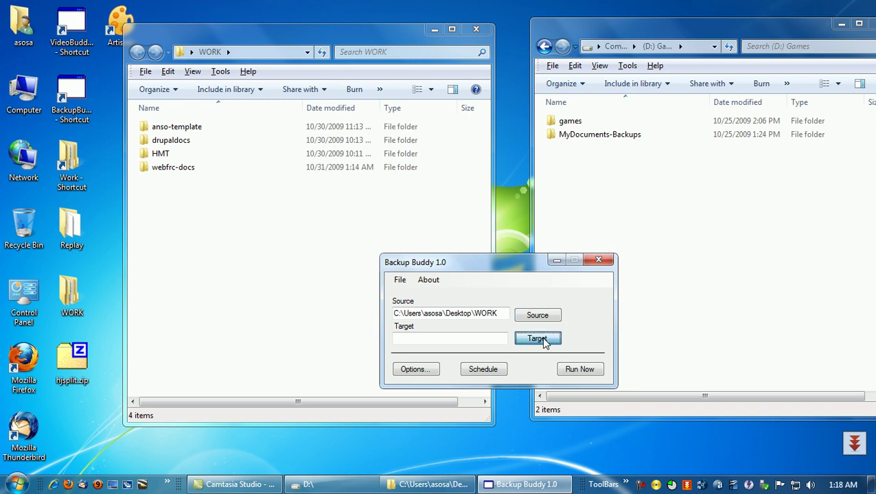
pyautogui.click(395, 251)
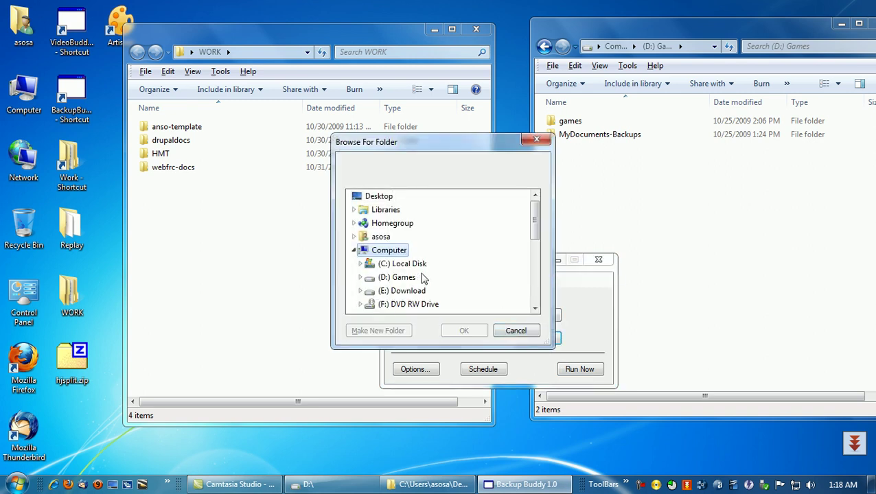
pyautogui.click(401, 277)
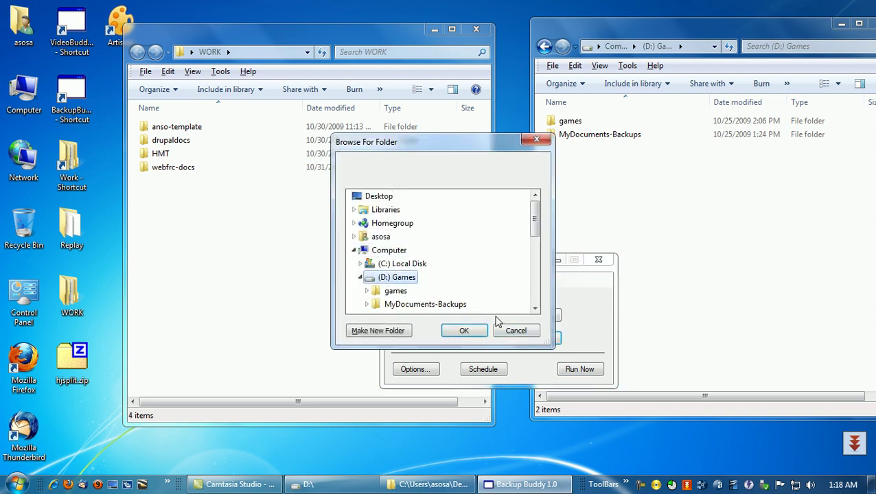
pyautogui.click(464, 332)
pyautogui.click(570, 374)
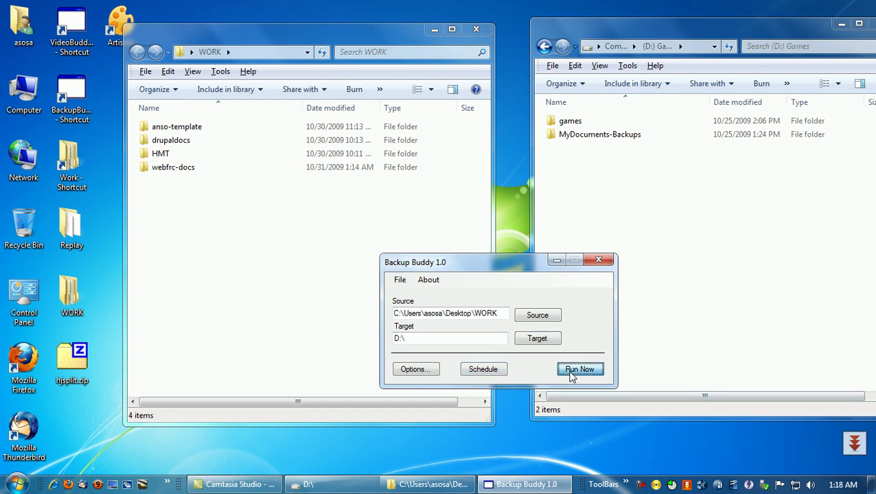
pyautogui.click(495, 371)
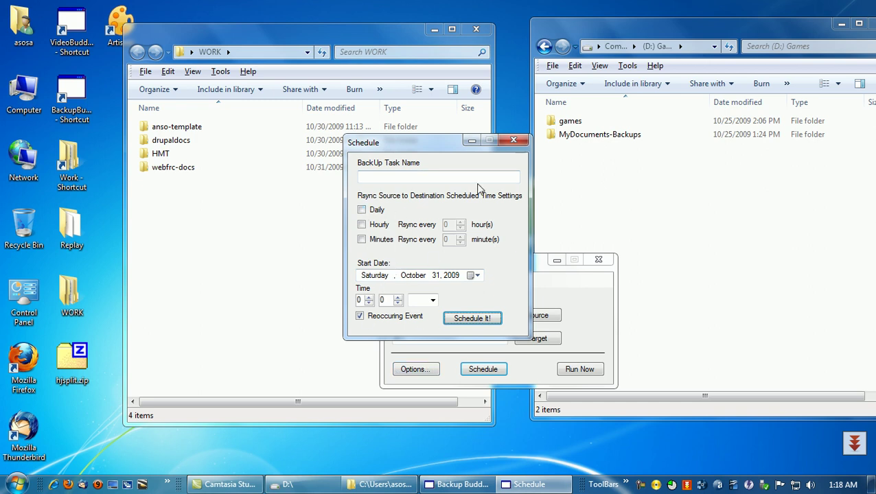
pyautogui.click(472, 276)
pyautogui.click(506, 262)
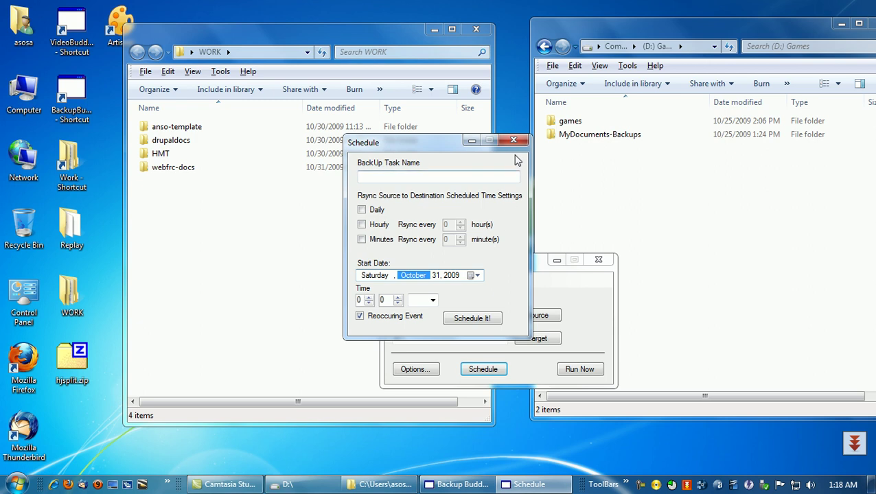
pyautogui.click(432, 300)
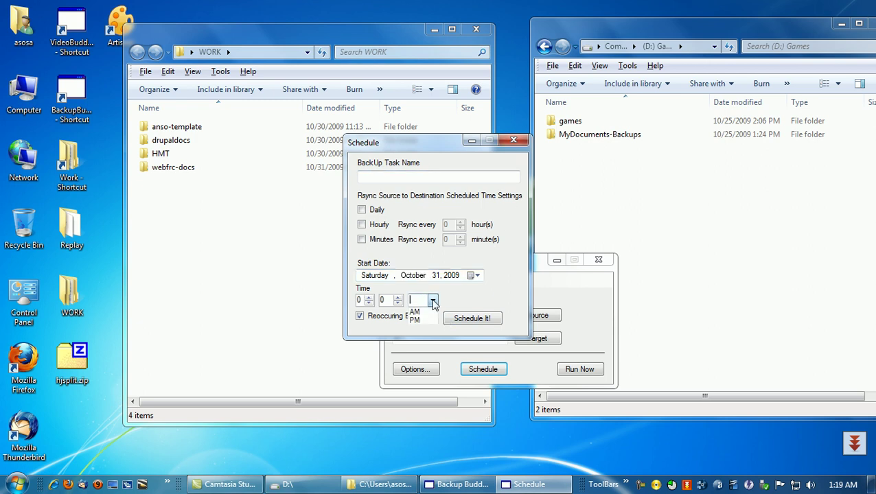
pyautogui.click(508, 144)
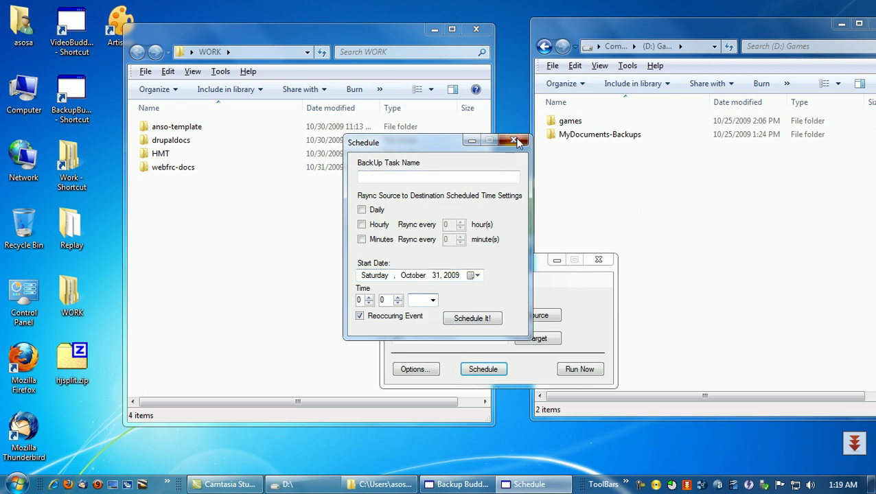
pyautogui.click(512, 142)
# Step: Open Backup Buddy's rsync Options and switch on logging
pyautogui.click(415, 368)
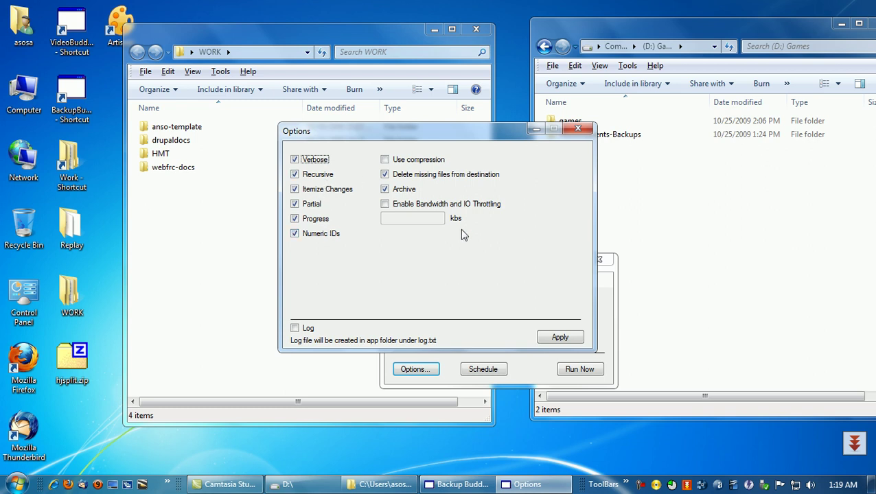
pyautogui.click(299, 330)
# Step: Apply the options, run the backup, and check the WORK copy on D:\
pyautogui.click(548, 338)
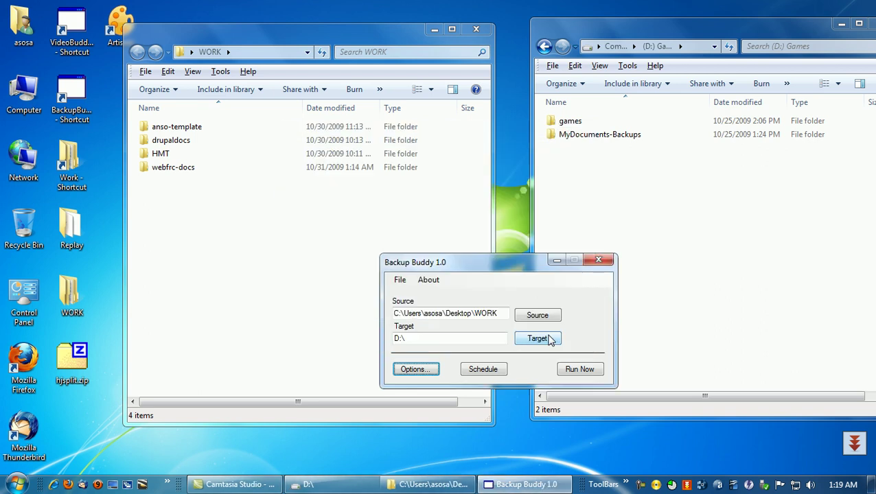
pyautogui.click(595, 371)
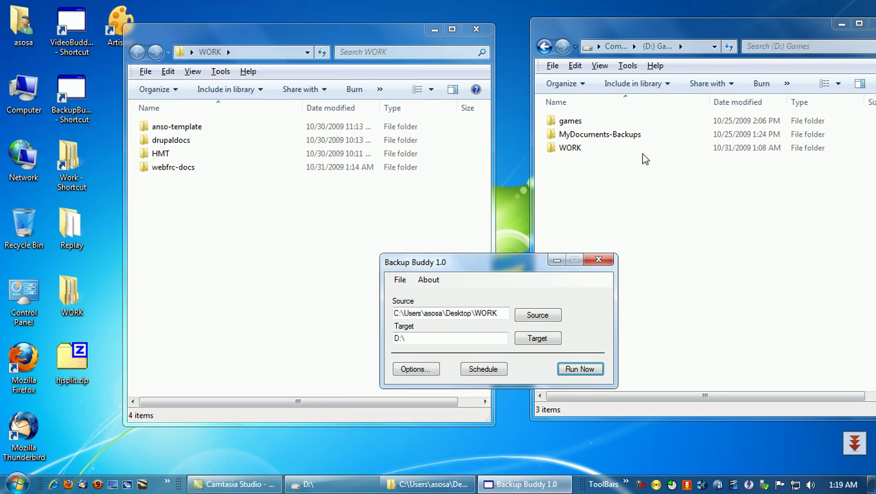
pyautogui.click(592, 152)
pyautogui.doubleClick(593, 151)
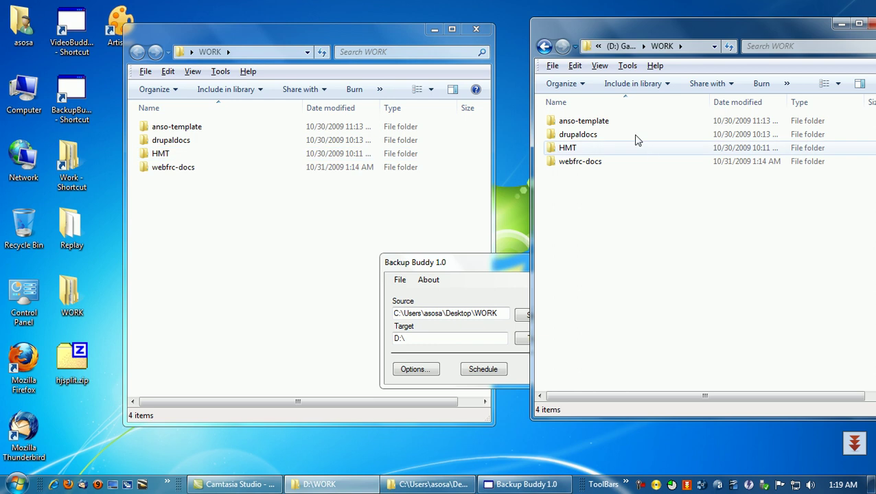
pyautogui.click(543, 46)
# Step: Export the settings as BackupScript.cmd on the desktop and close Backup Buddy
pyautogui.click(610, 198)
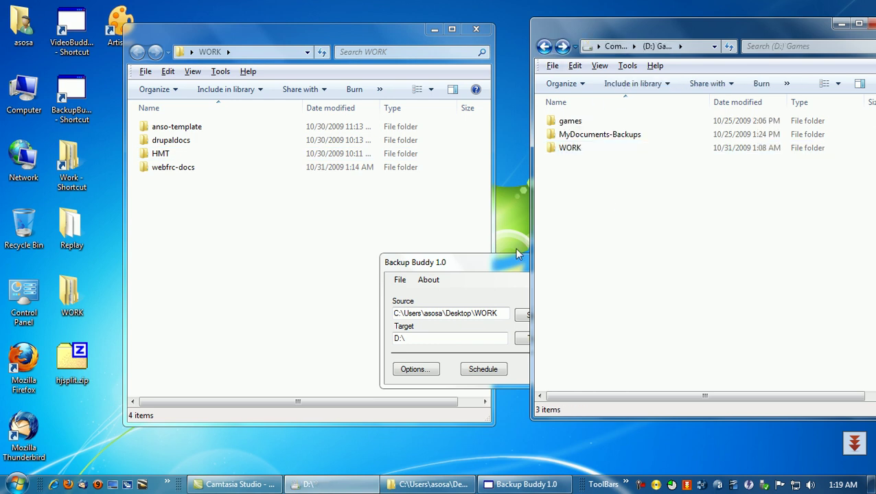
pyautogui.click(508, 262)
pyautogui.click(400, 279)
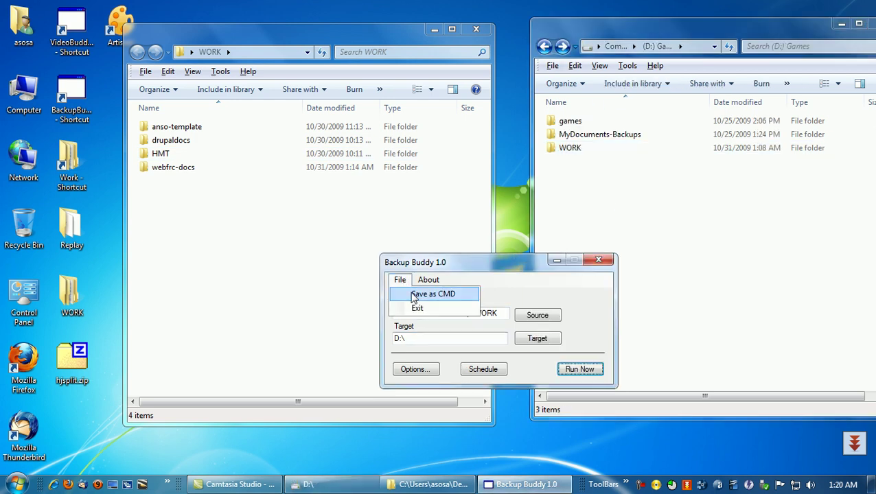
pyautogui.click(420, 291)
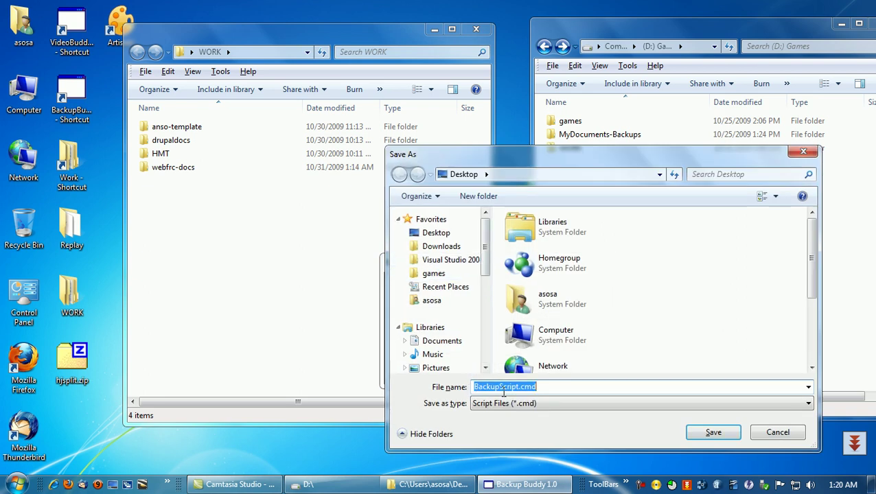
pyautogui.click(714, 432)
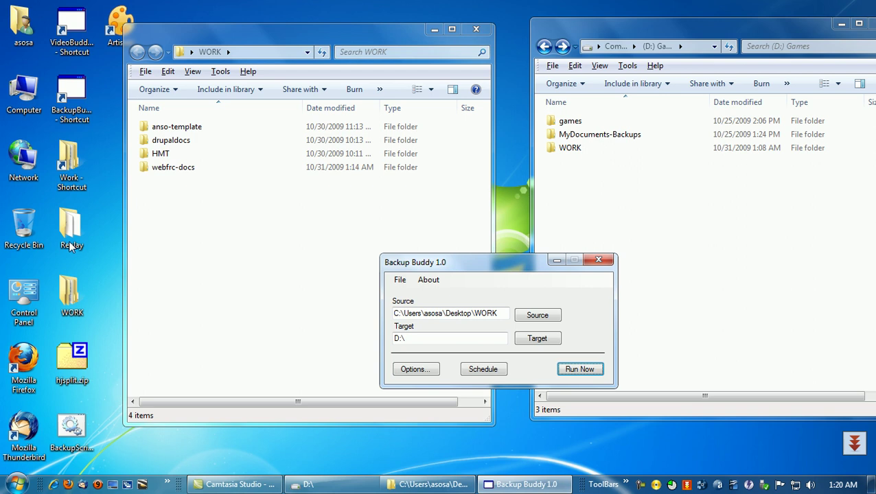
pyautogui.click(75, 427)
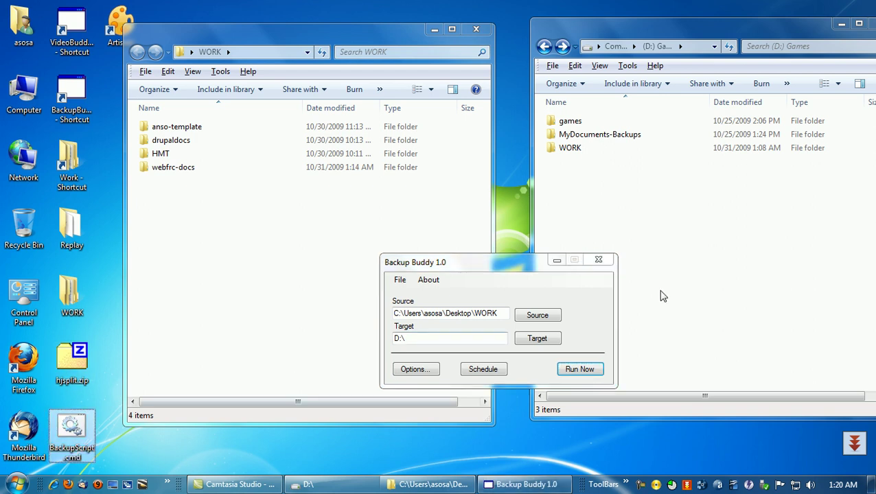
pyautogui.click(600, 260)
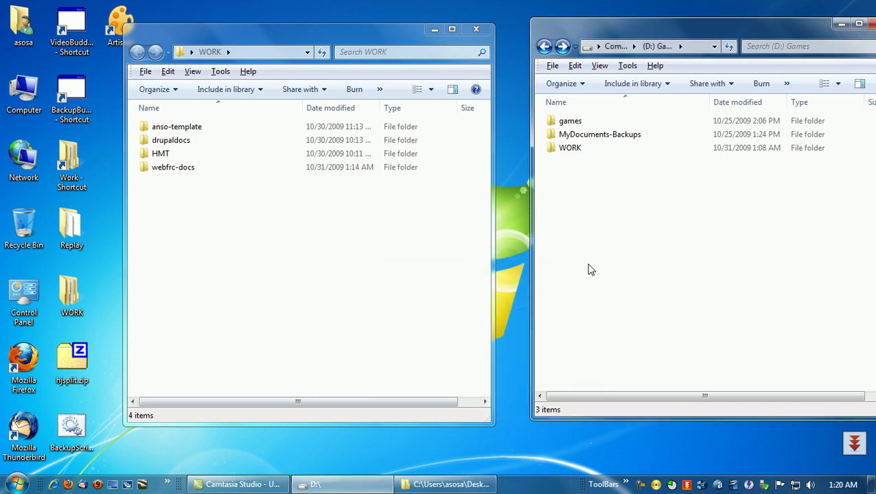
# Step: View the original webfrc-docs\test.rtf and its D:\WORK copy to compare them
pyautogui.doubleClick(197, 171)
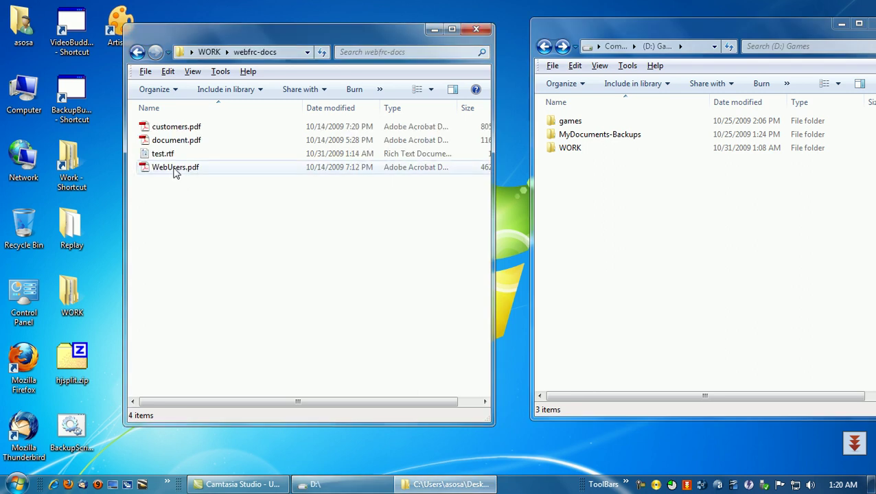
pyautogui.doubleClick(168, 153)
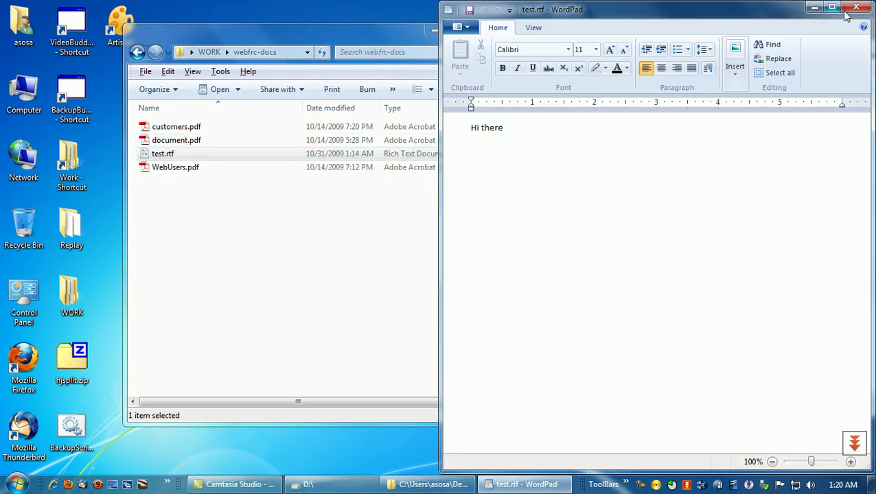
pyautogui.click(855, 9)
pyautogui.doubleClick(596, 150)
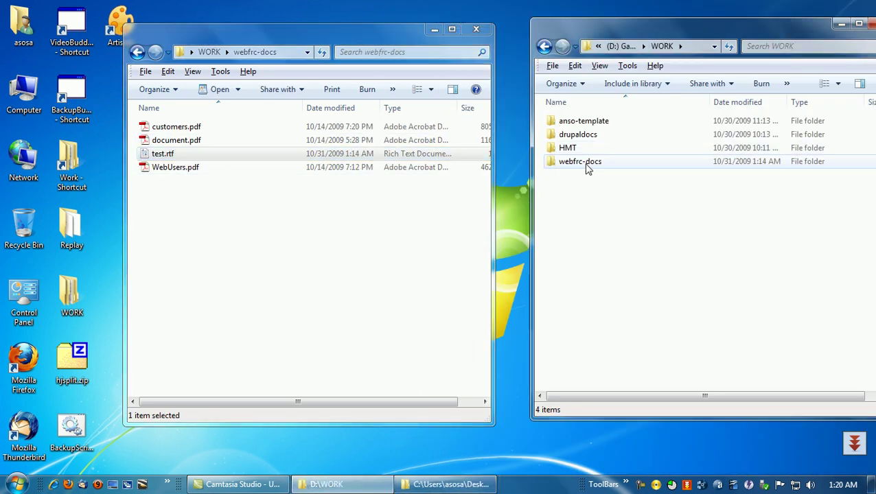
pyautogui.doubleClick(585, 166)
pyautogui.doubleClick(570, 147)
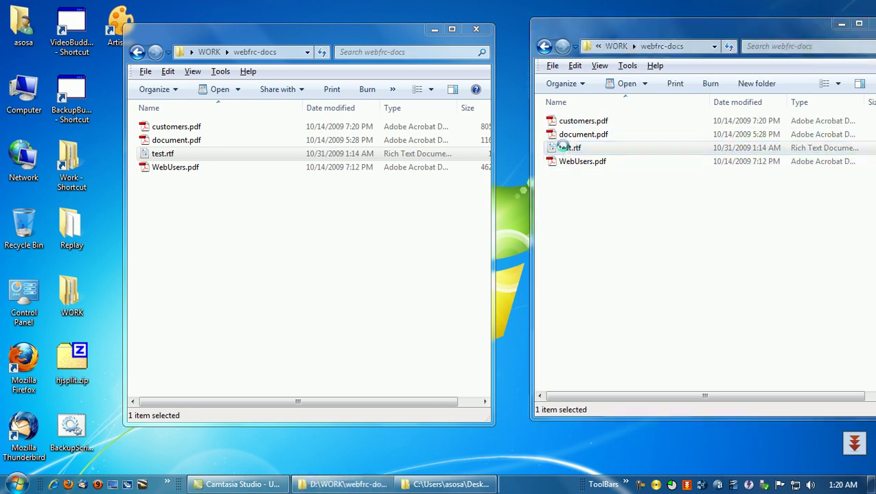
pyautogui.click(854, 9)
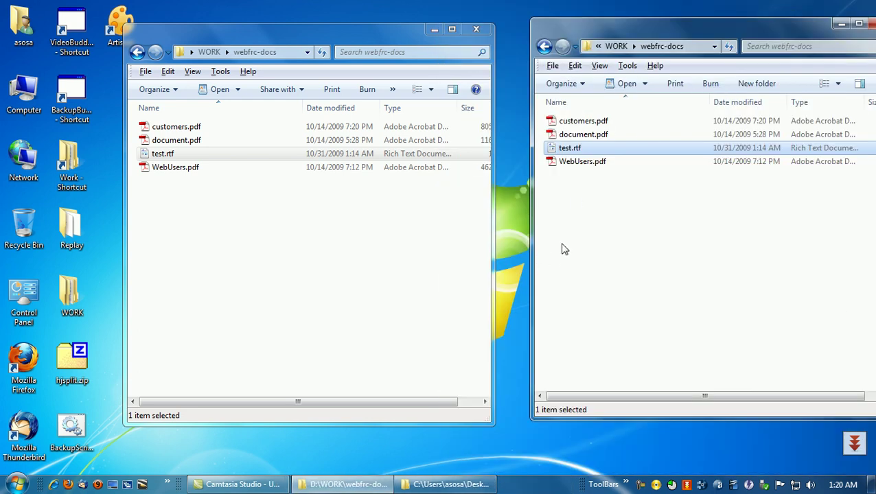
pyautogui.click(563, 247)
# Step: Add a 'goodbye' line below Hi there in the original test.rtf and save it
pyautogui.doubleClick(163, 154)
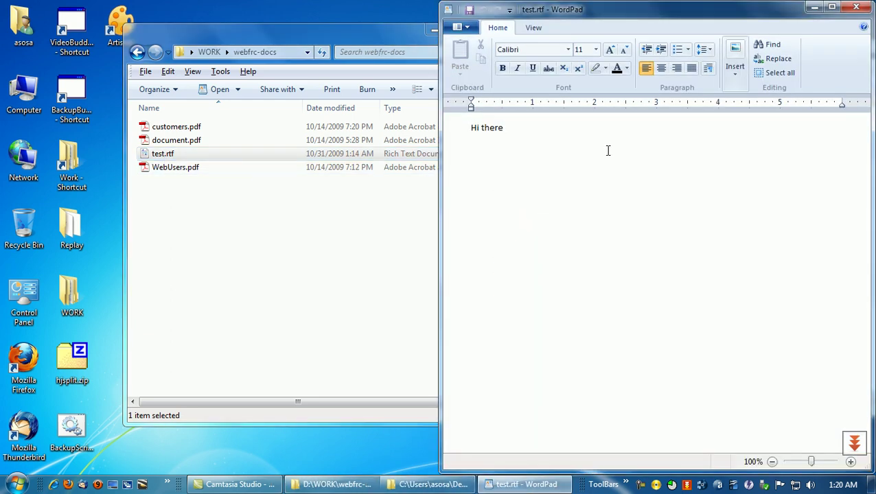
pyautogui.press('Return')
pyautogui.press('Return')
pyautogui.write('T')
pyautogui.press('BackSpace')
pyautogui.write('go')
pyautogui.write('odbye')
pyautogui.click(856, 7)
pyautogui.click(622, 251)
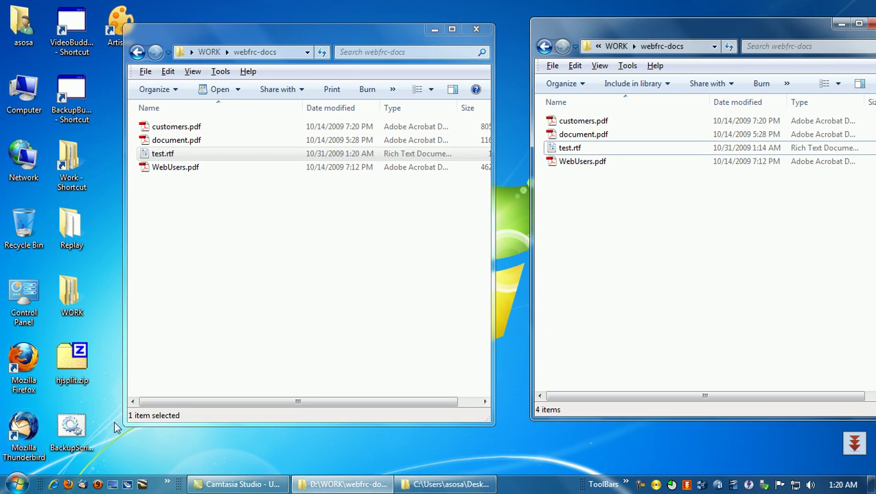
# Step: Run BackupScript.cmd, confirm in log.txt that test.rtf transferred, then open the D:\ copy
pyautogui.doubleClick(81, 429)
pyautogui.doubleClick(115, 91)
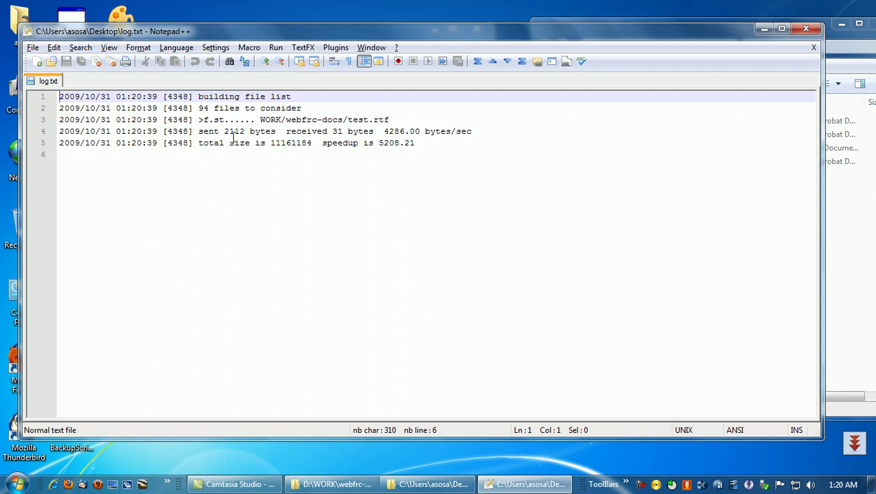
pyautogui.click(806, 31)
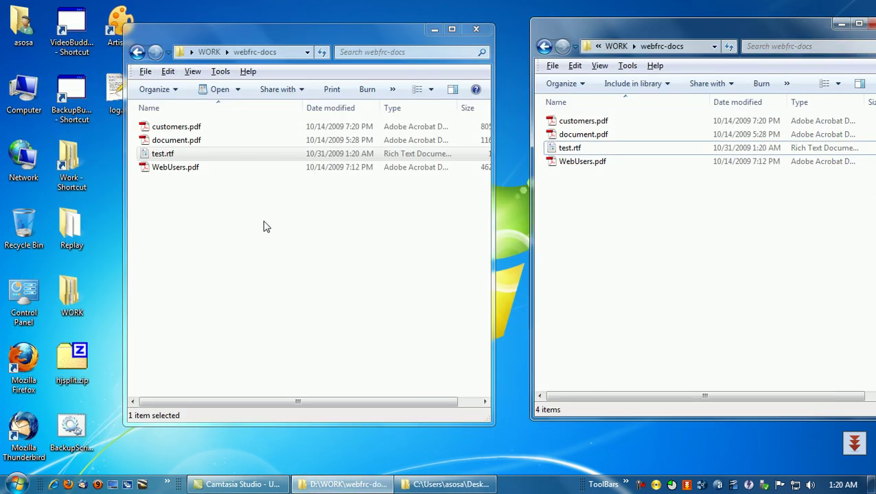
pyautogui.click(137, 53)
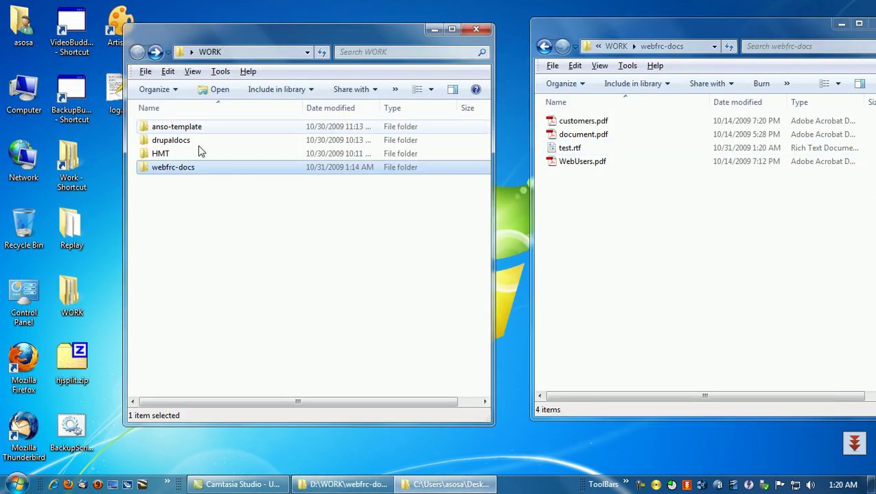
pyautogui.click(570, 148)
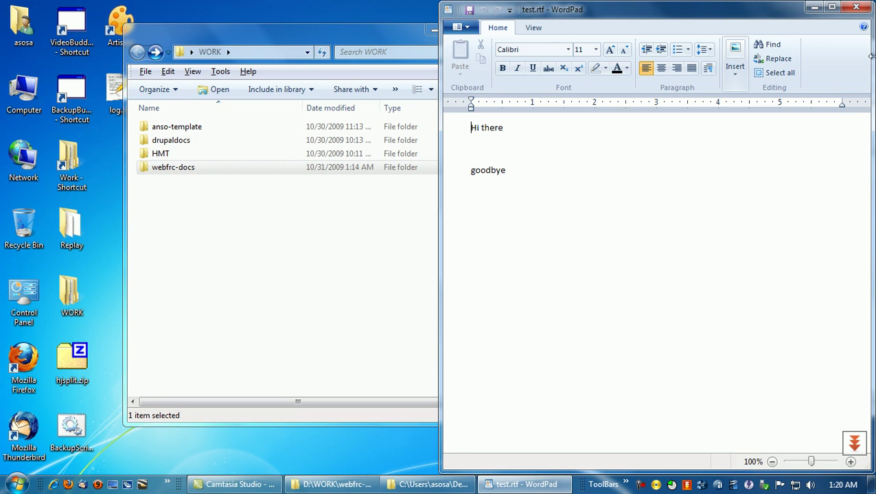
pyautogui.click(856, 7)
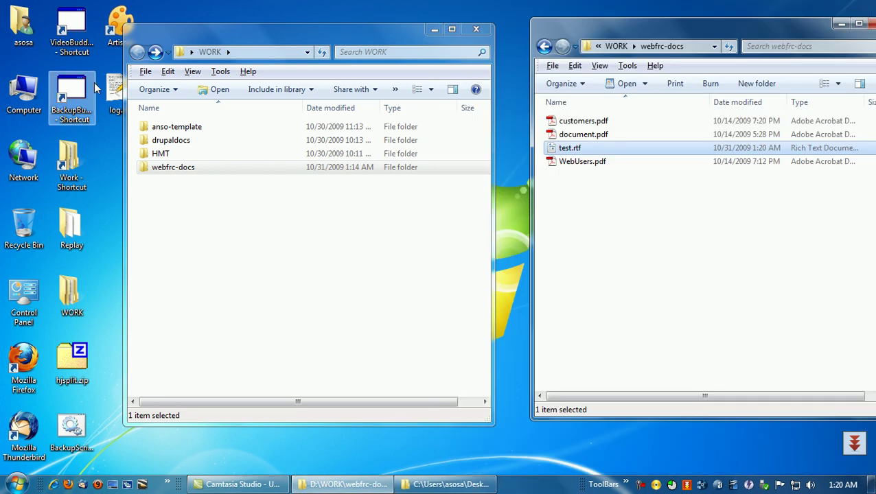
pyautogui.click(72, 429)
pyautogui.rightClick(86, 435)
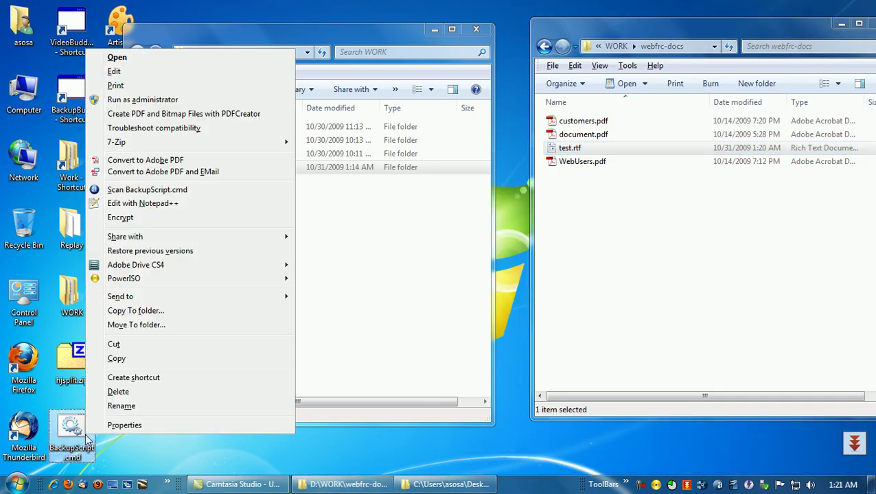
pyautogui.click(114, 71)
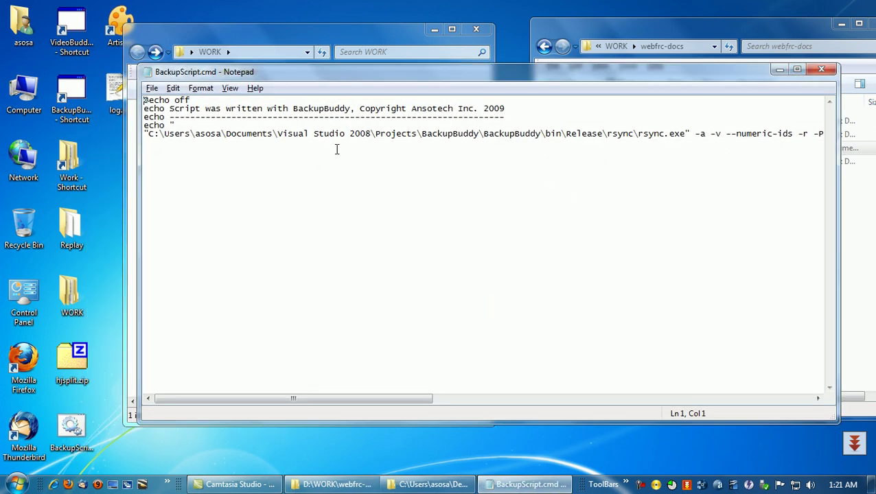
pyautogui.click(821, 69)
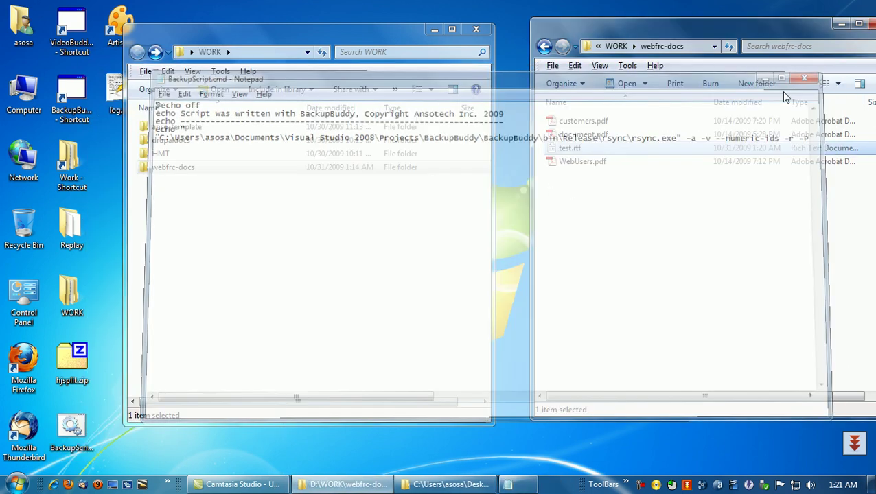
pyautogui.click(269, 348)
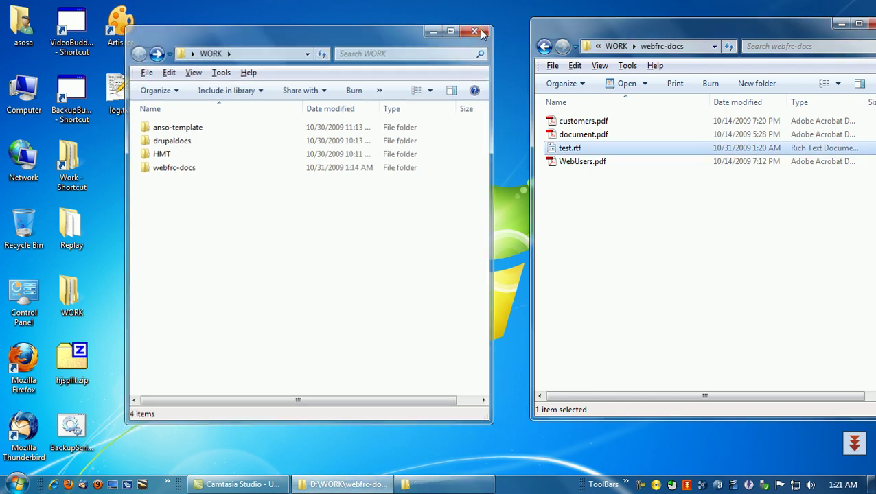
# Step: Close both the WORK and webfrc-docs Explorer windows
pyautogui.click(476, 29)
pyautogui.moveTo(868, 26); pyautogui.dragTo(785, 31)
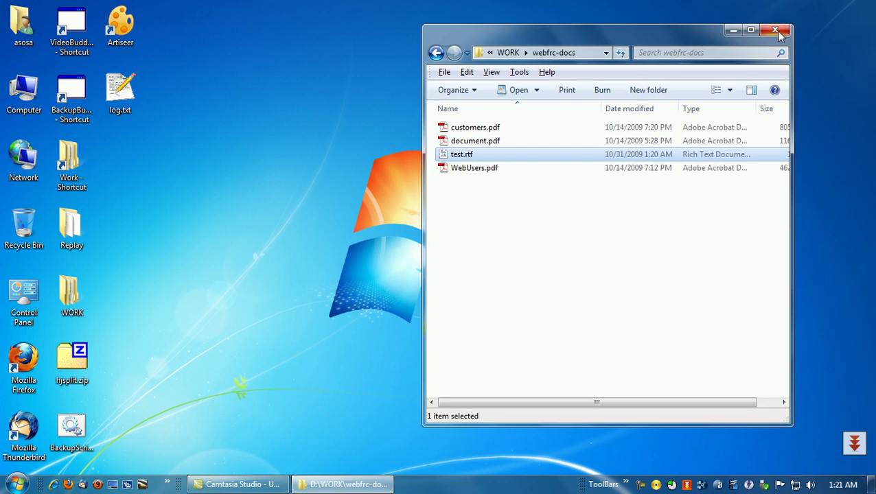
pyautogui.click(776, 30)
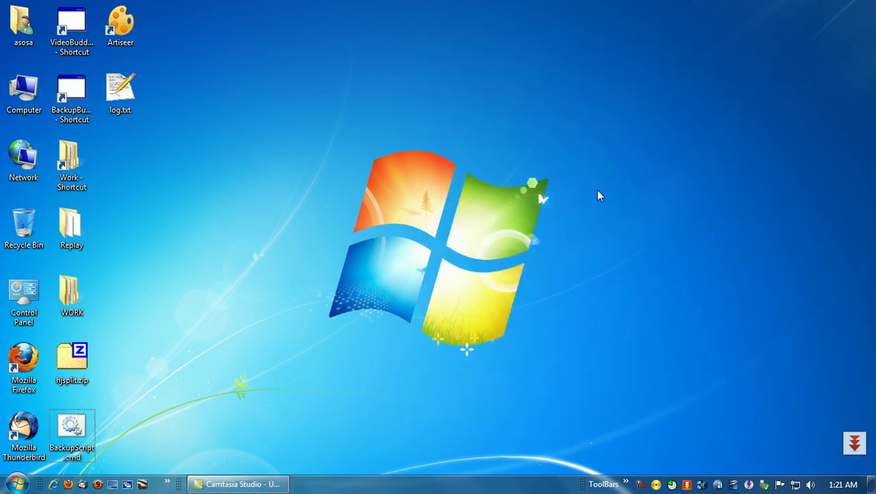